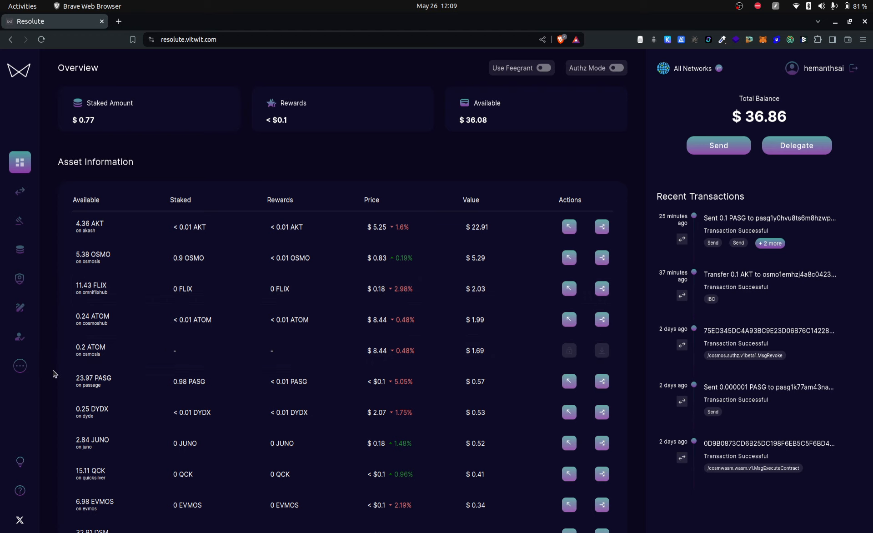
Open the Multiops page for the Passage network
left_click(20, 366)
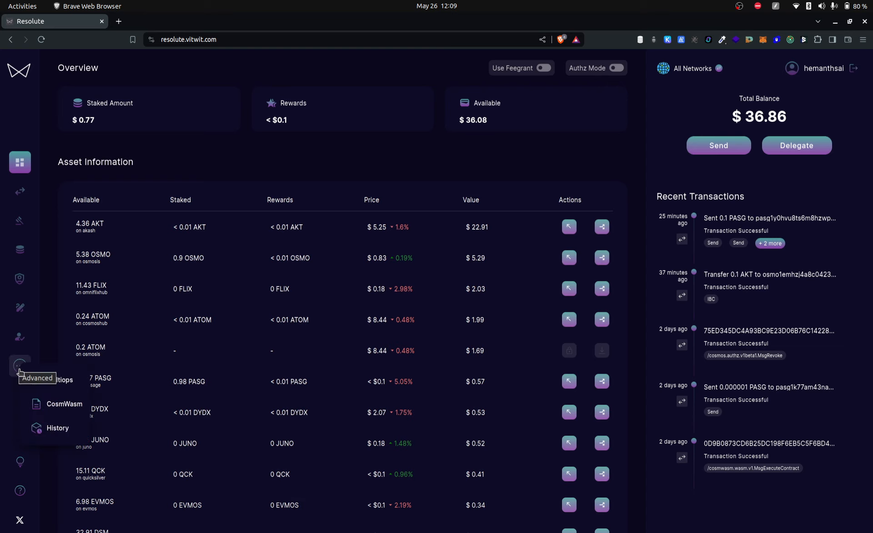
left_click(61, 383)
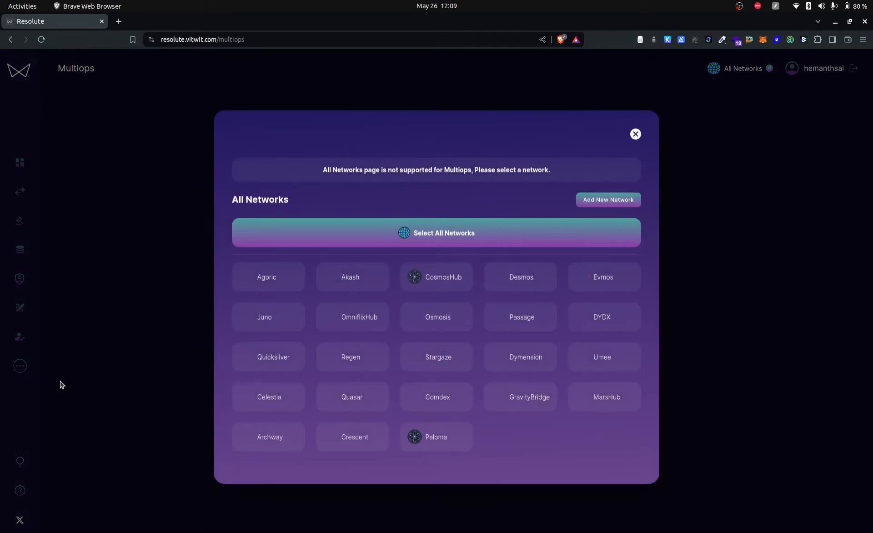
left_click(525, 317)
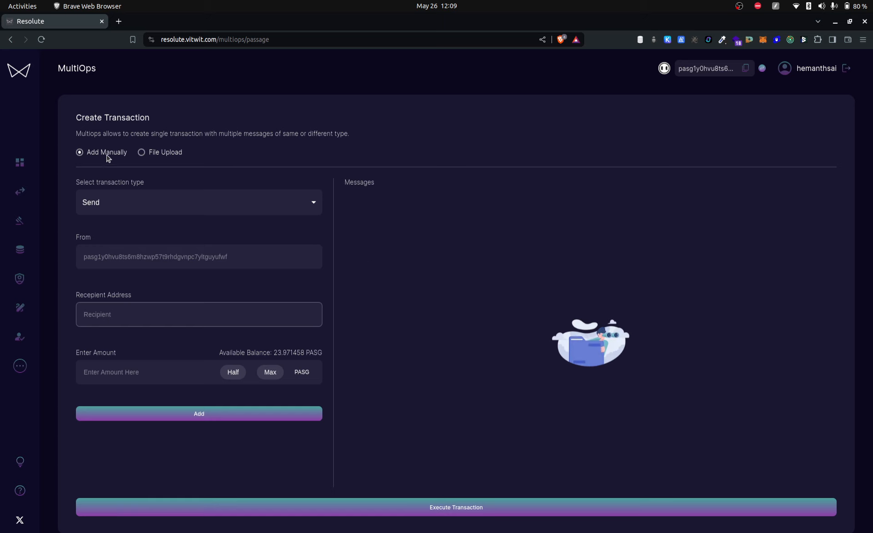
Look at the file upload mode and the available transaction types, returning to manual entry with Send selected
left_click(166, 155)
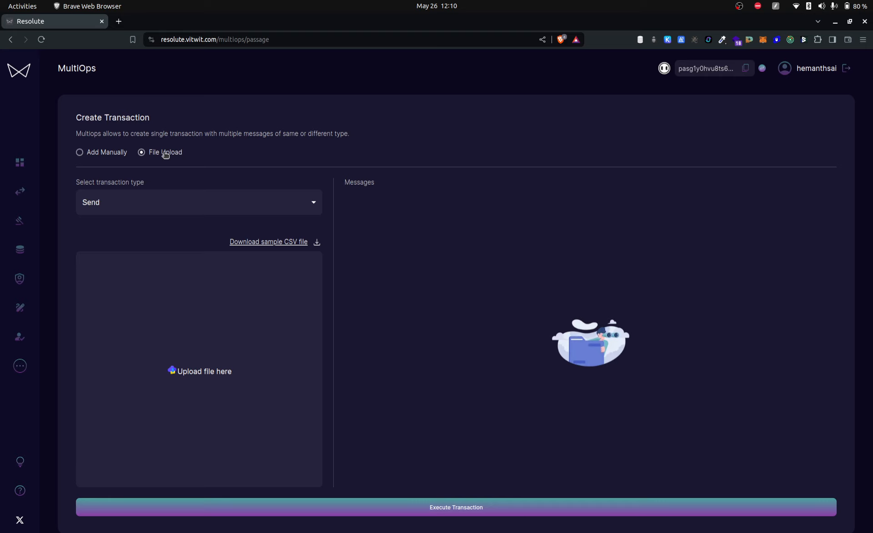
left_click(111, 155)
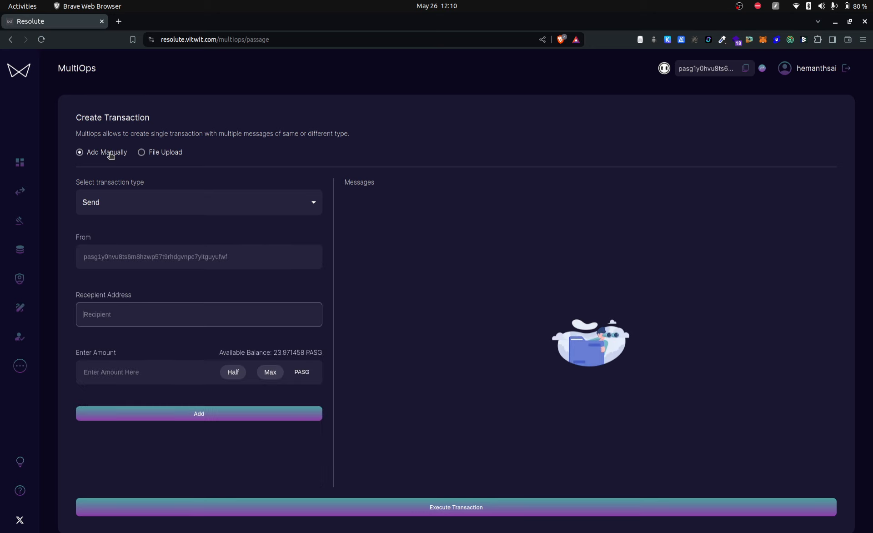
left_click(309, 204)
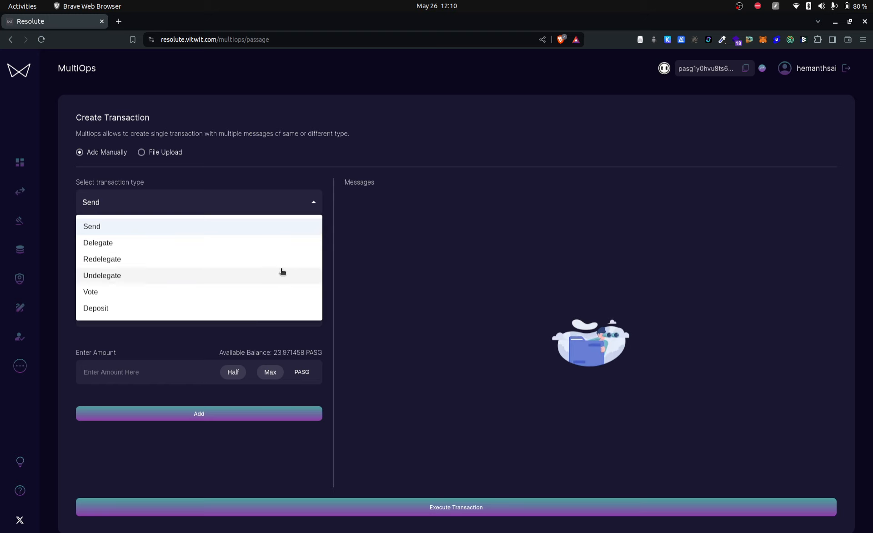
left_click(303, 231)
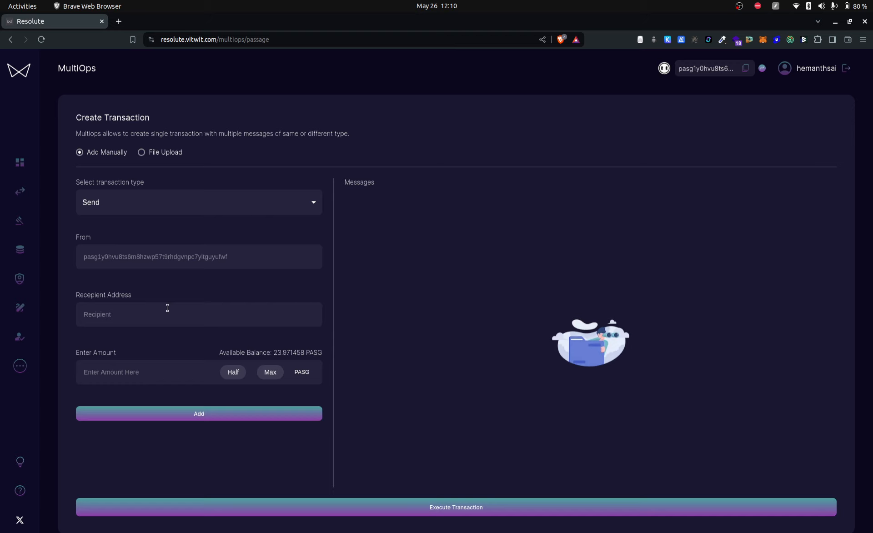
Add a Send message of 0.1 PASG to the suggested recipient wallet address
left_click(133, 318)
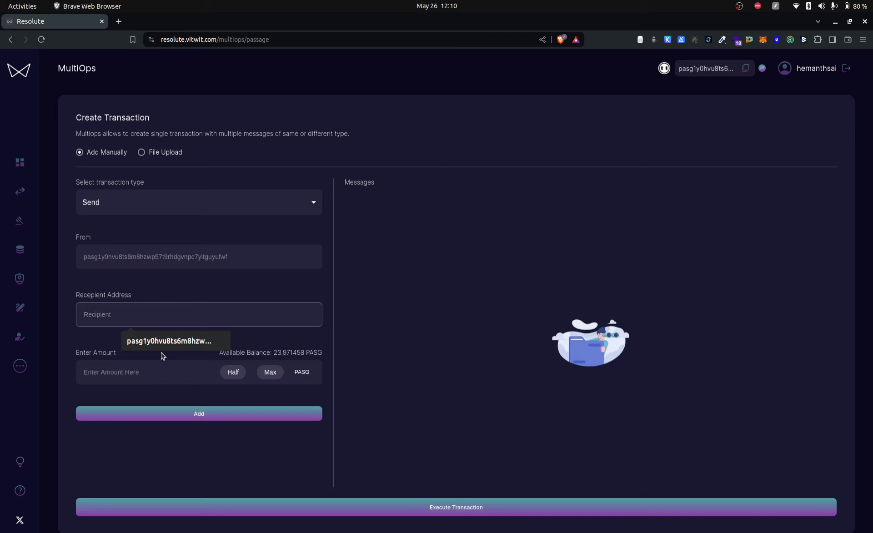
left_click(182, 347)
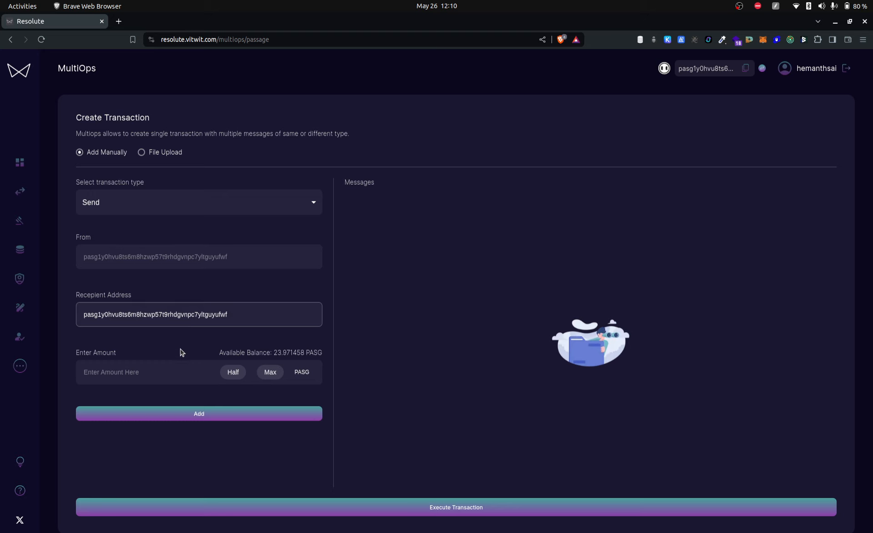
left_click(152, 365)
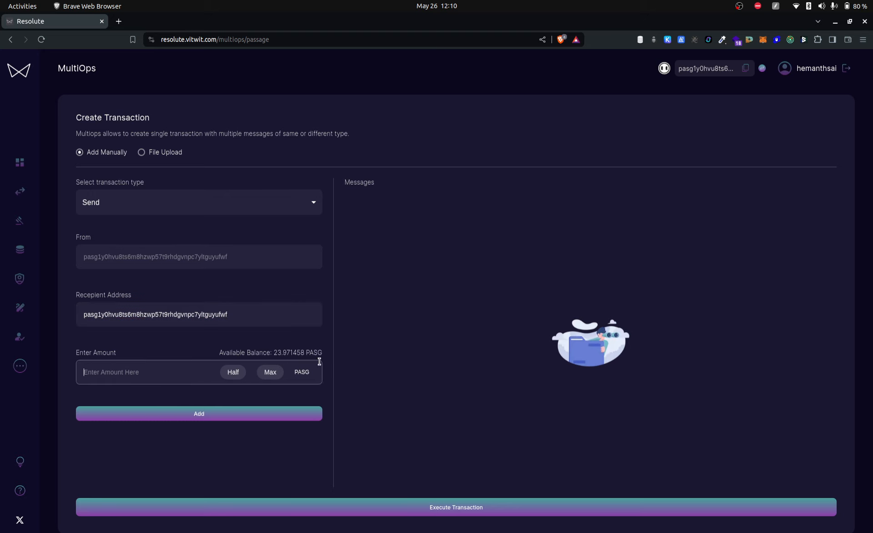
type("0.1")
left_click(201, 415)
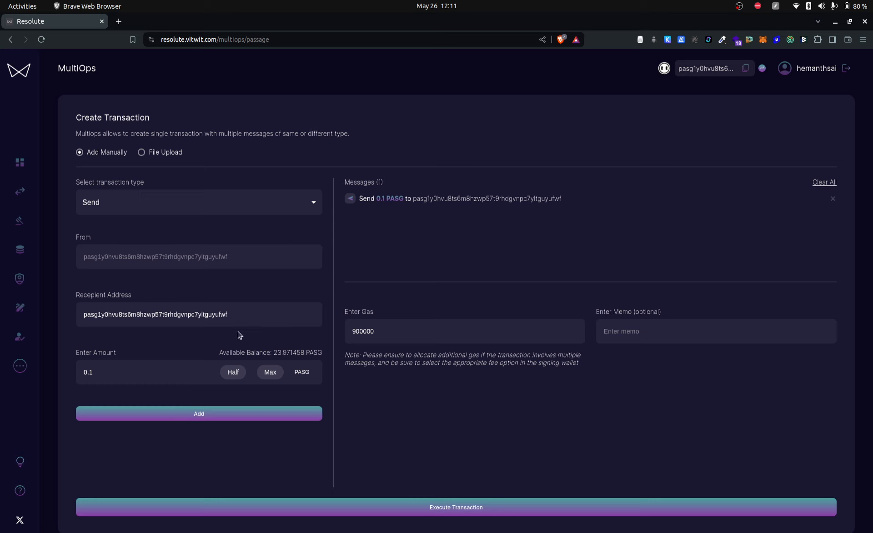
Add a second Send message to the same recipient with the amount set to 0.2 PASG
left_click(119, 373)
key("BackSpace")
type("2")
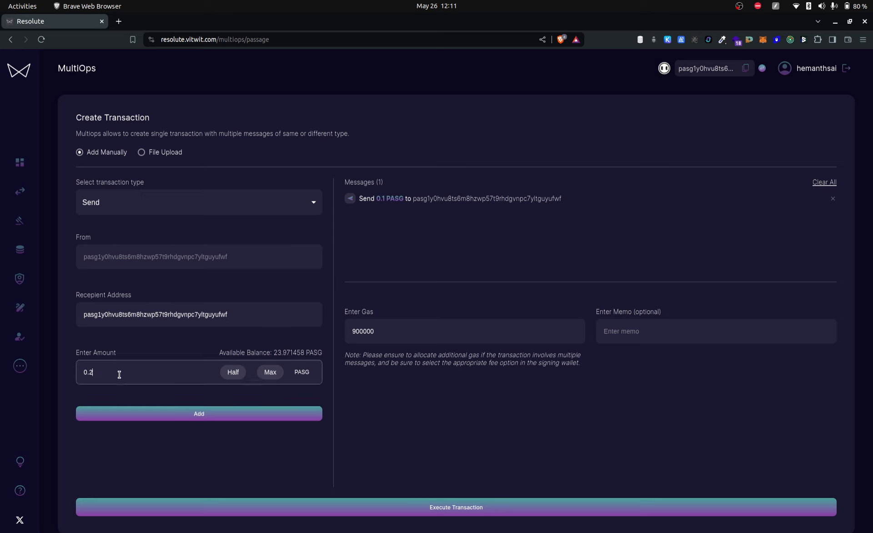
left_click(214, 415)
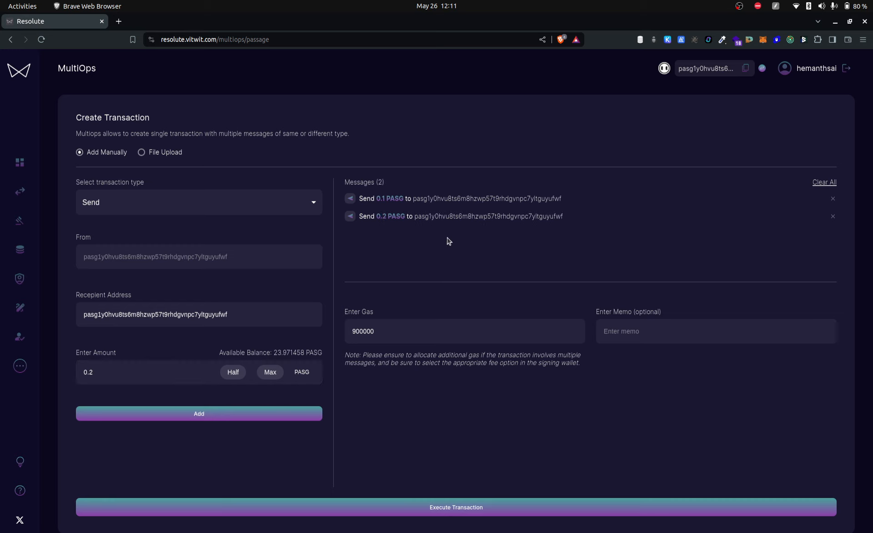
Add a Delegate message of 0.2 PASG to the validator Vitwit (Previously Witval)
left_click(283, 204)
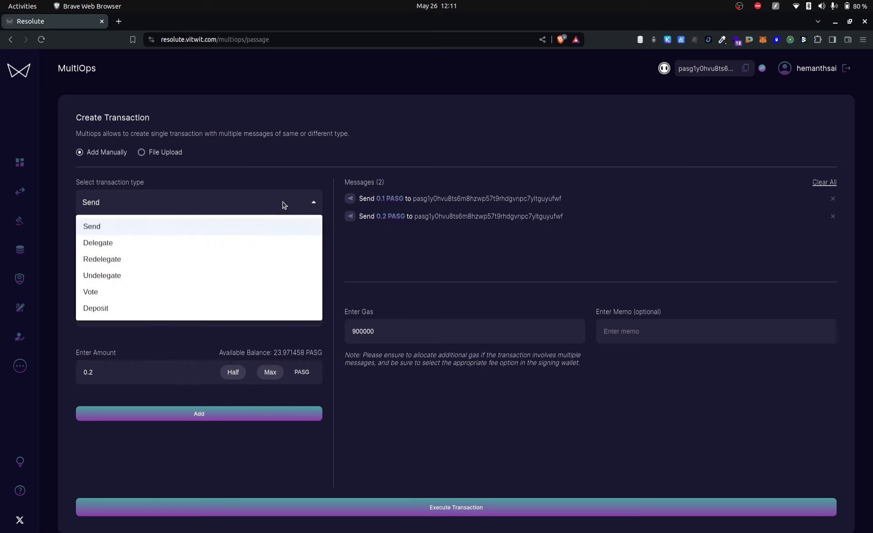
left_click(123, 247)
left_click(140, 313)
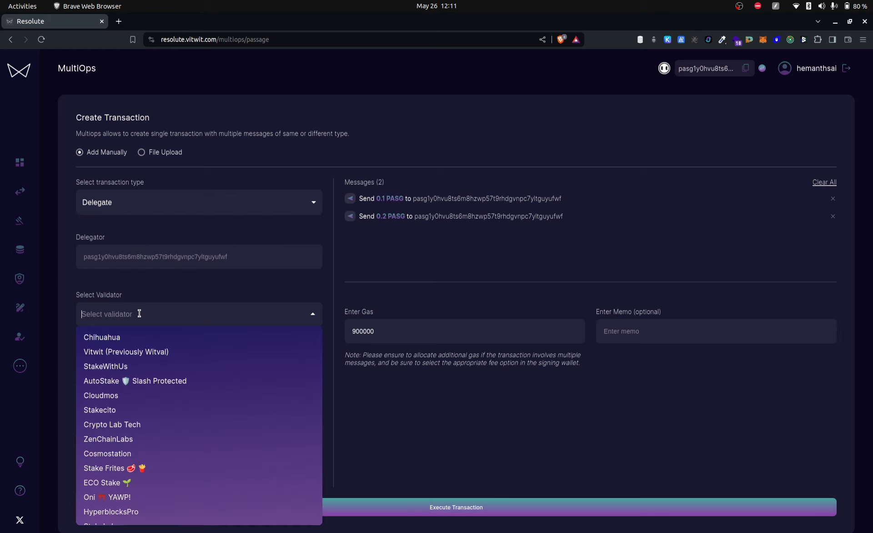
left_click(145, 356)
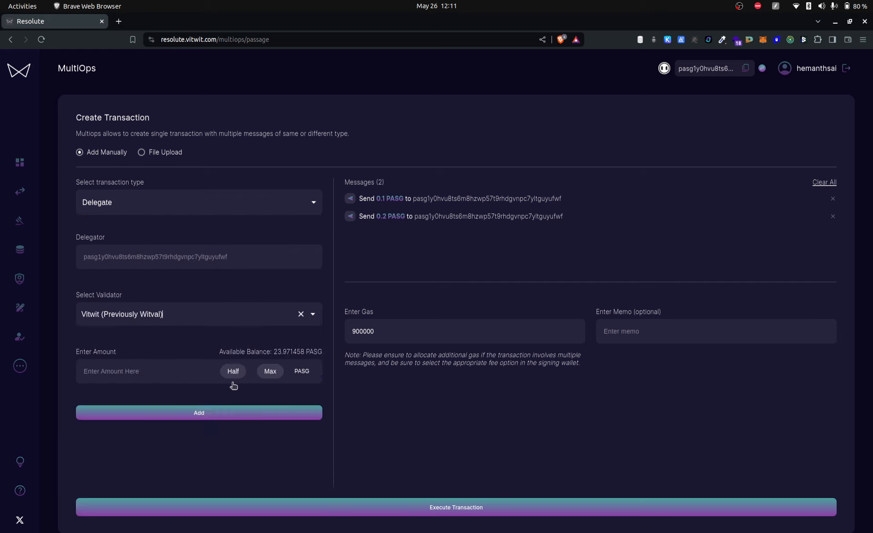
left_click(97, 372)
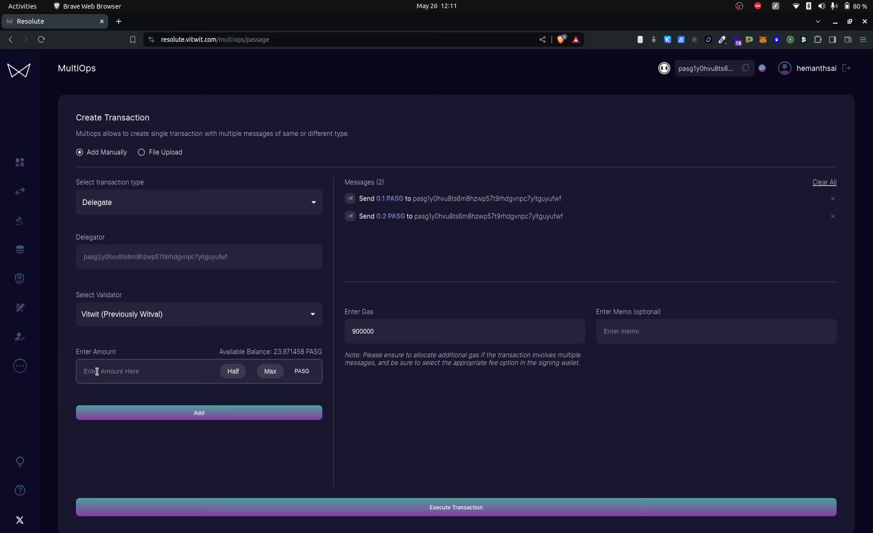
type("0.2")
left_click(205, 417)
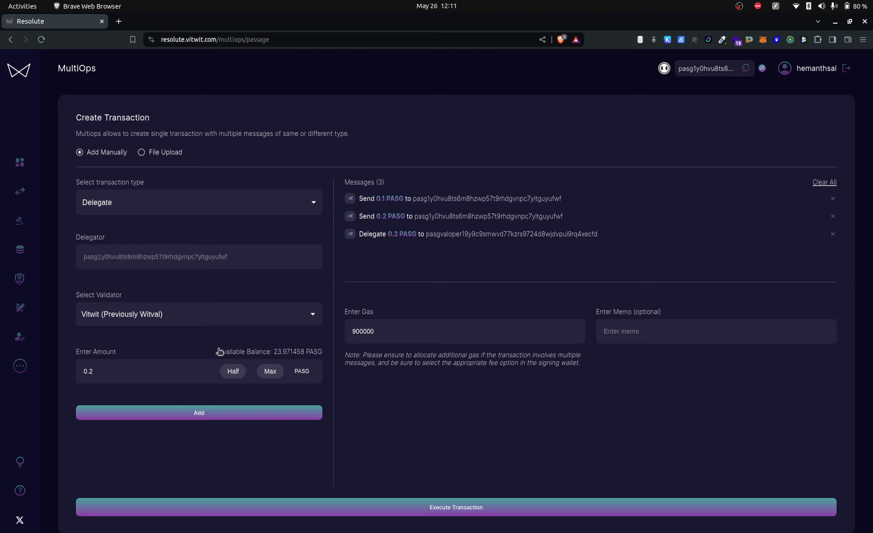
Add an Undelegate message for the maximum available PASG from the validator AAA MetaHuahua
left_click(245, 205)
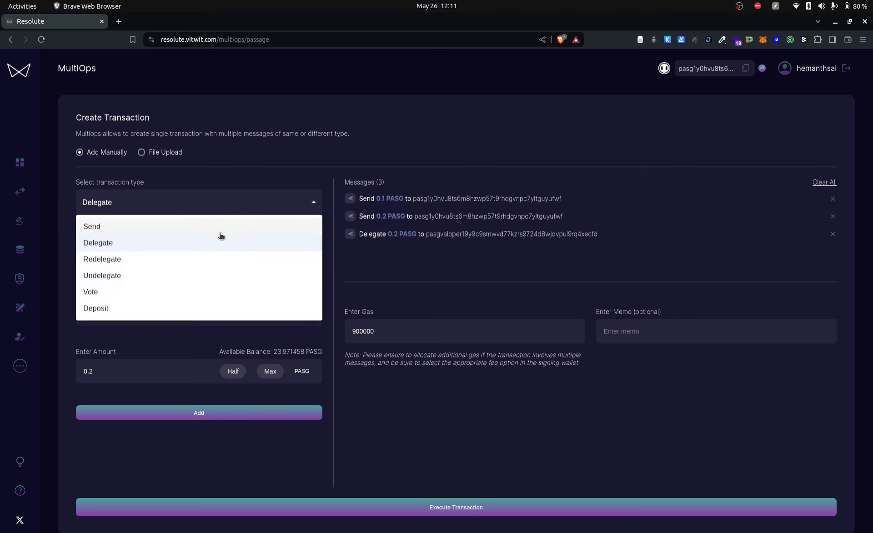
left_click(123, 276)
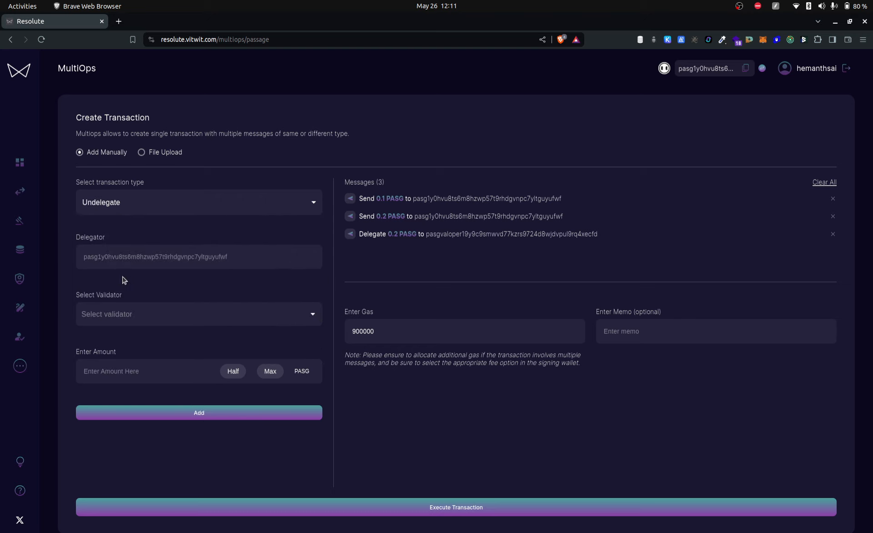
left_click(190, 314)
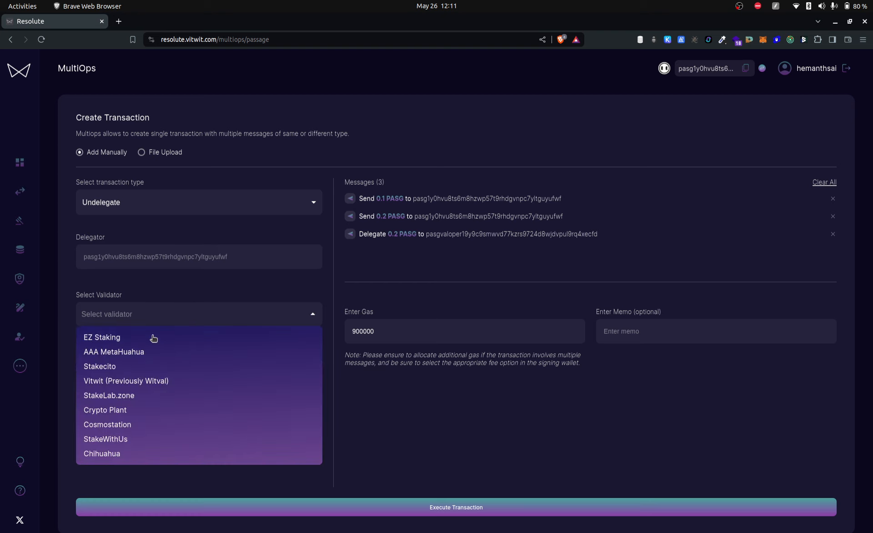
left_click(133, 352)
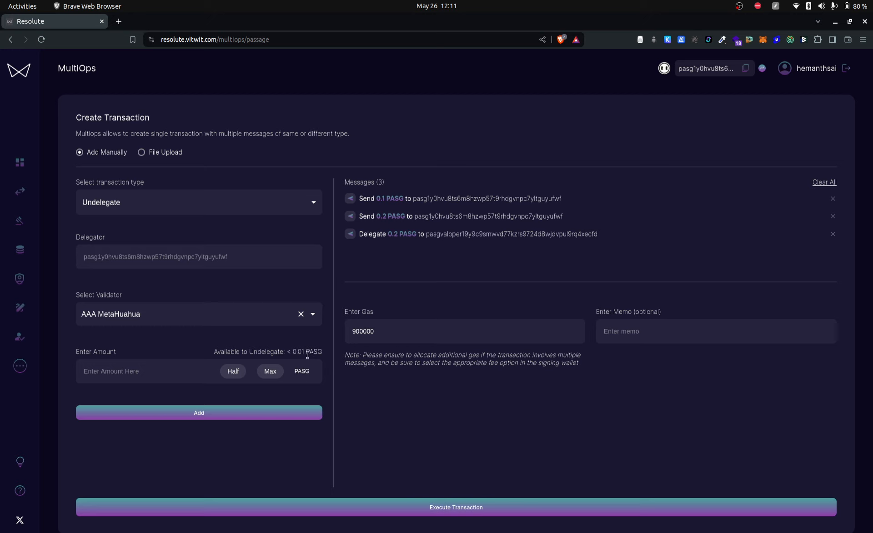
left_click(270, 379)
left_click(197, 414)
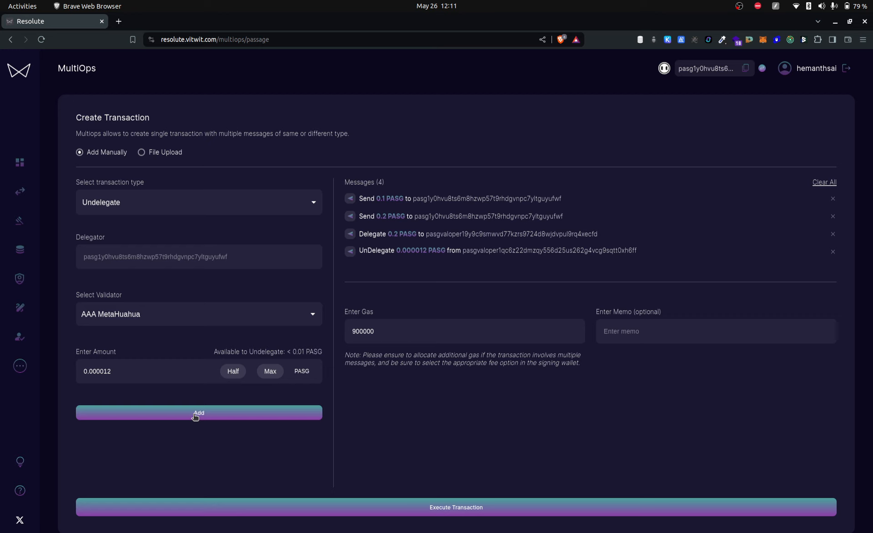
Add a Redelegate message moving half of the available PASG from Vitwit (Previously Witval) to StakeWithUs
left_click(294, 206)
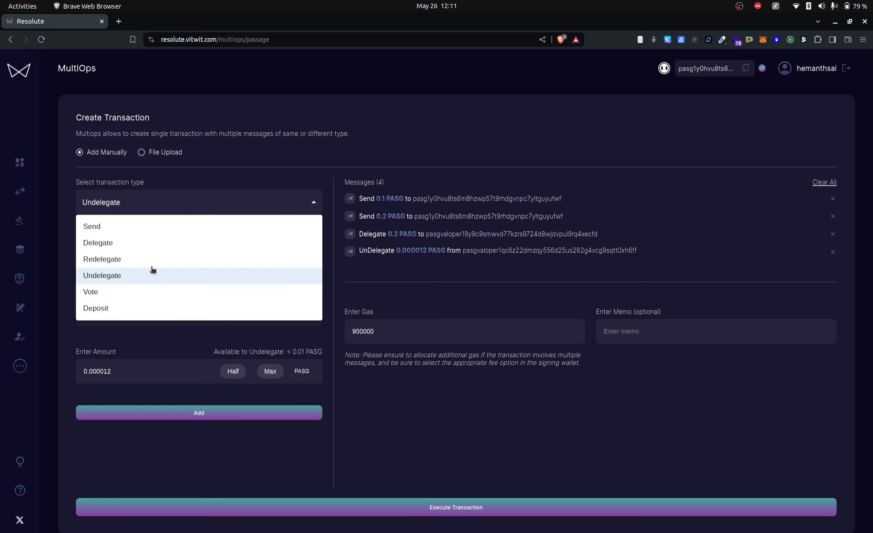
left_click(133, 258)
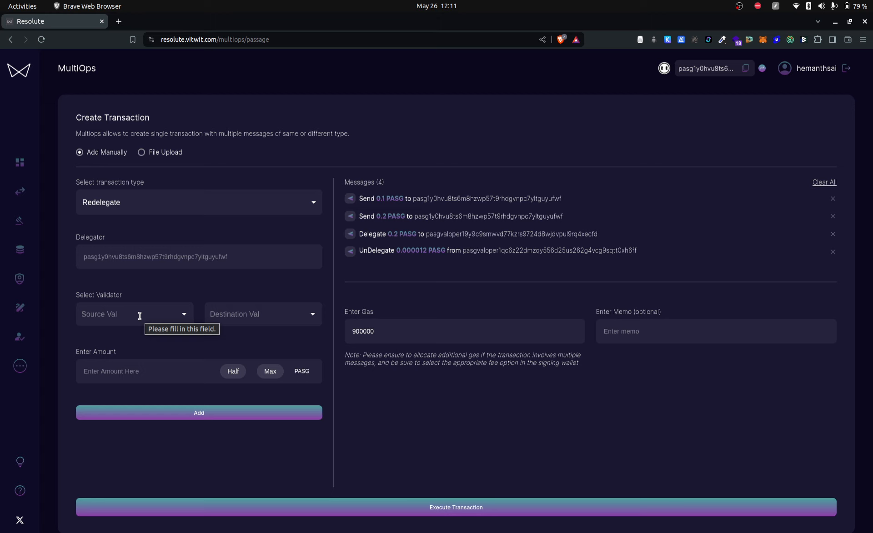
left_click(139, 316)
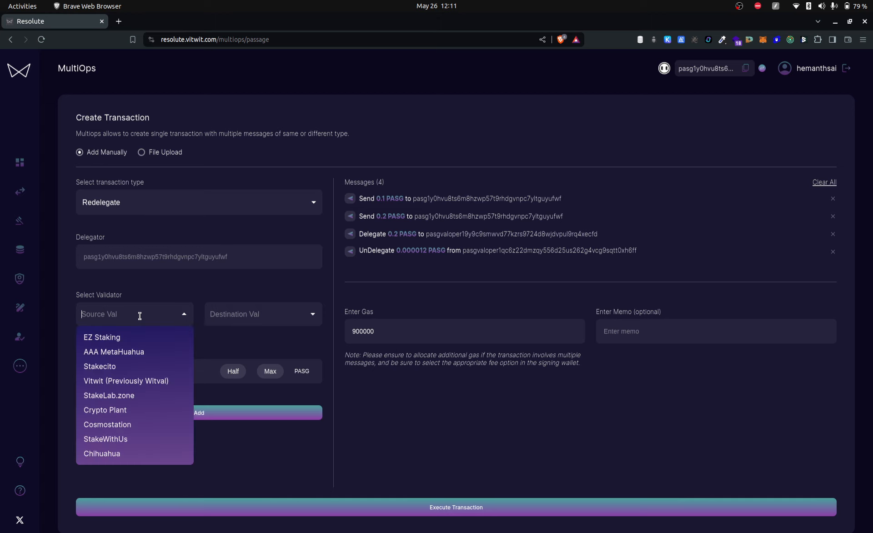
left_click(93, 376)
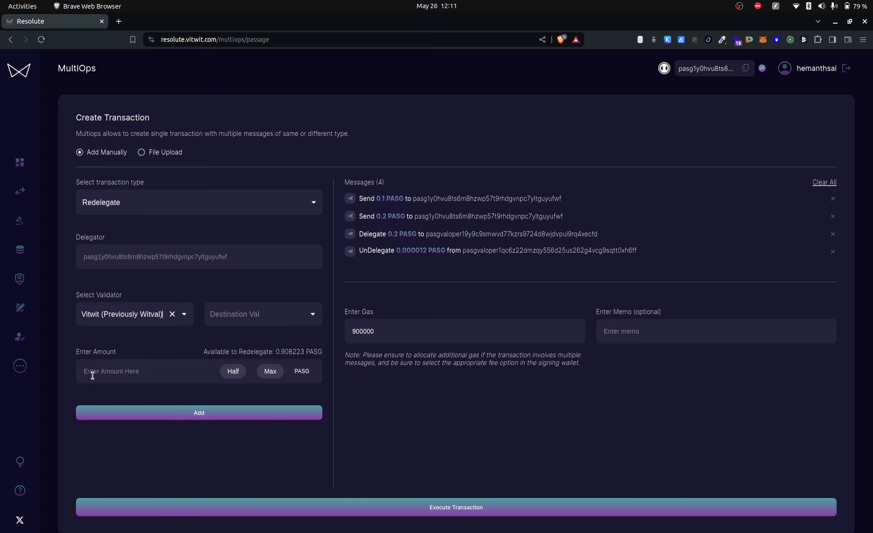
left_click(267, 317)
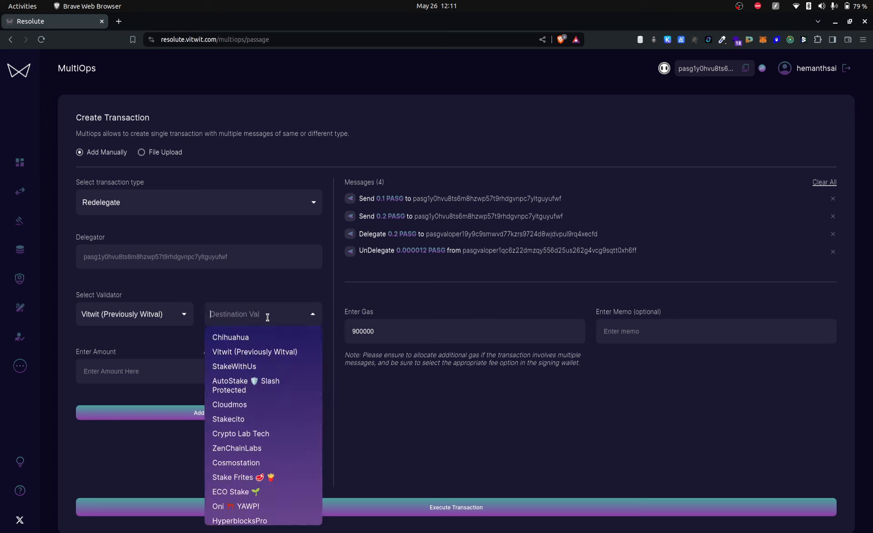
left_click(255, 370)
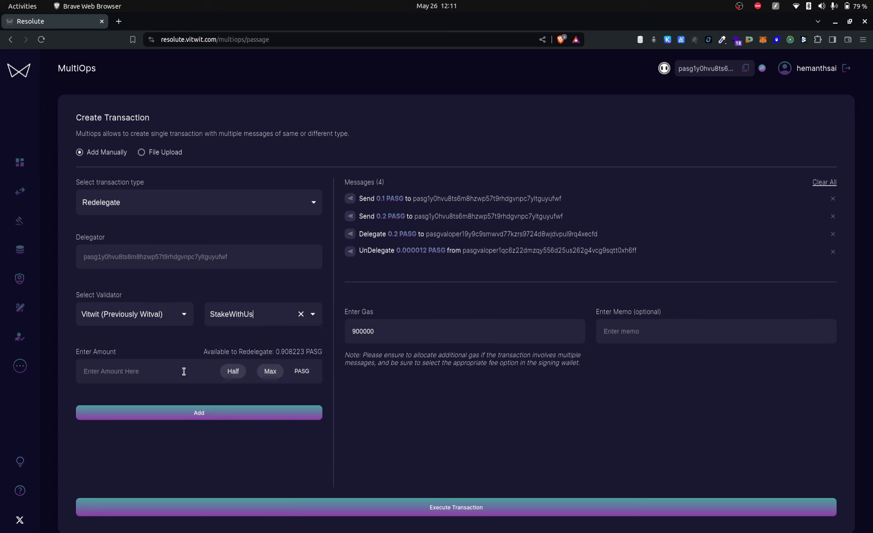
left_click(232, 372)
left_click(201, 417)
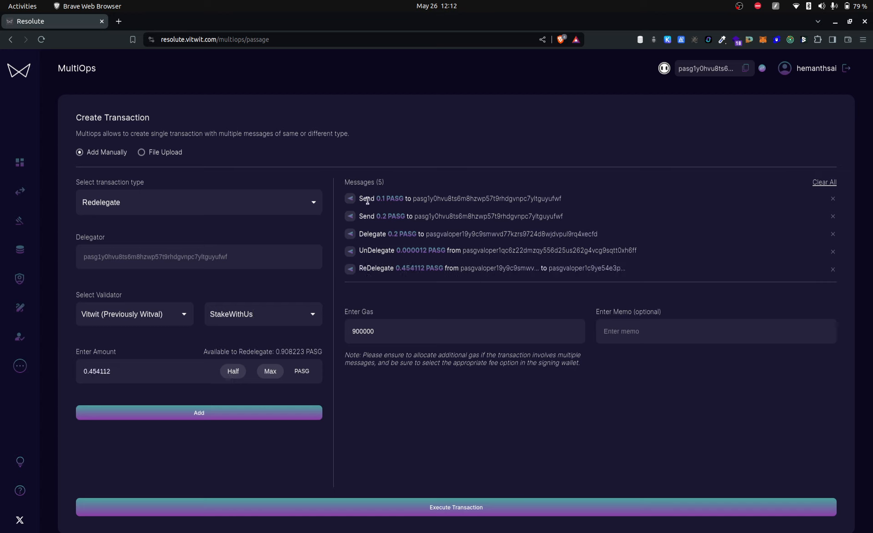
Add another Send message of 0.1 PASG to the suggested recipient address and remove it from the message list
left_click(286, 206)
left_click(218, 225)
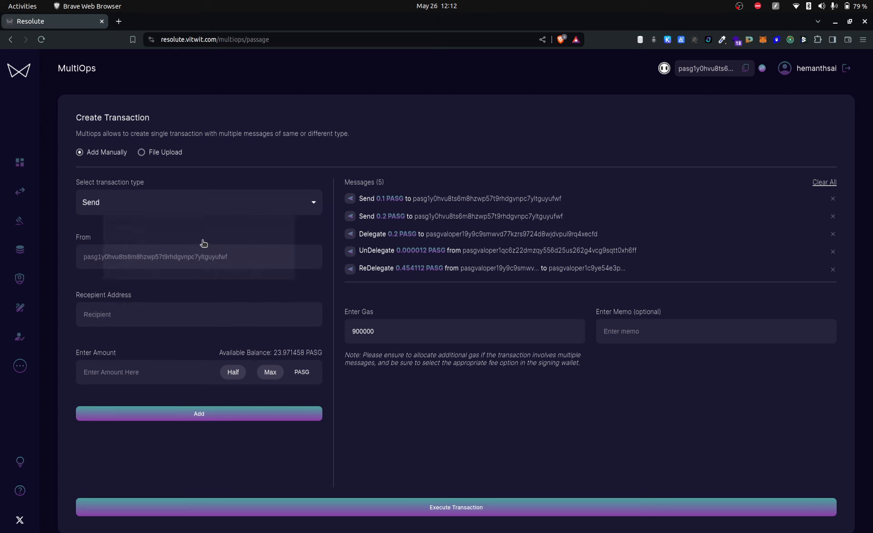
left_click(147, 309)
left_click(170, 352)
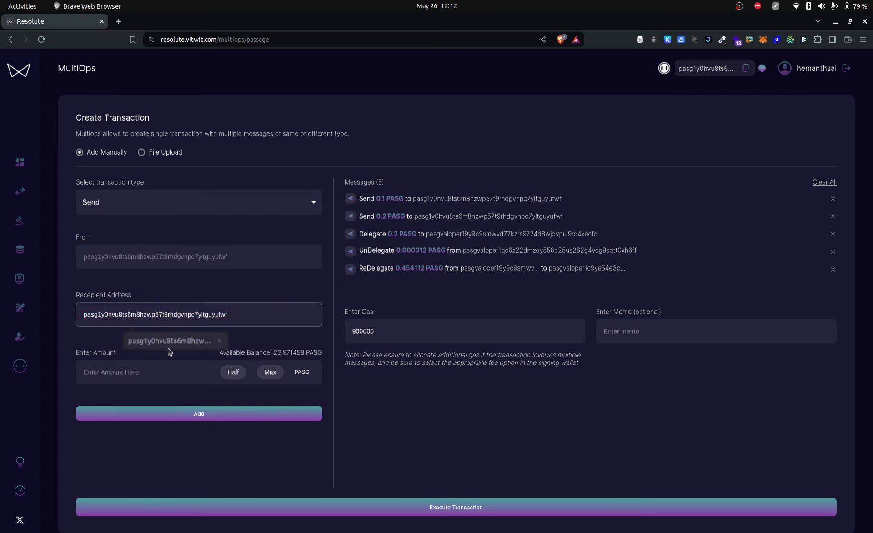
left_click(129, 372)
type("0.1")
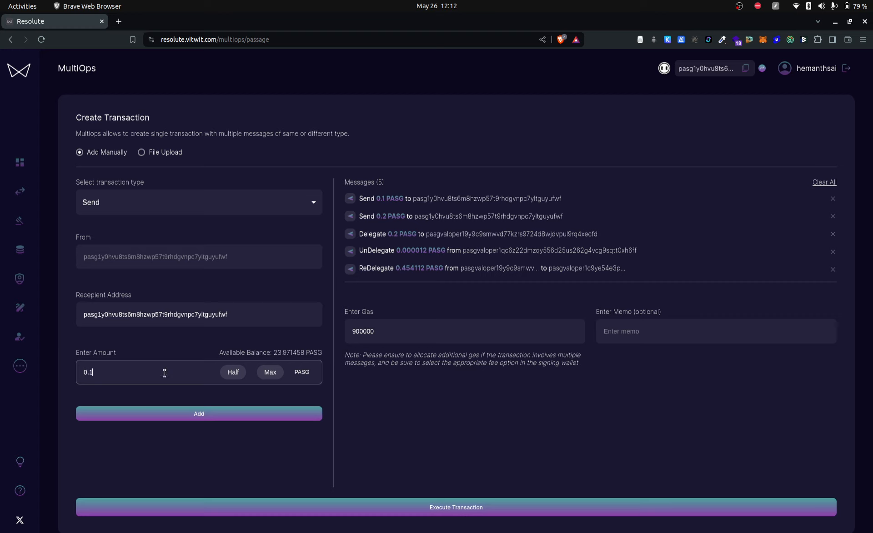
left_click(205, 414)
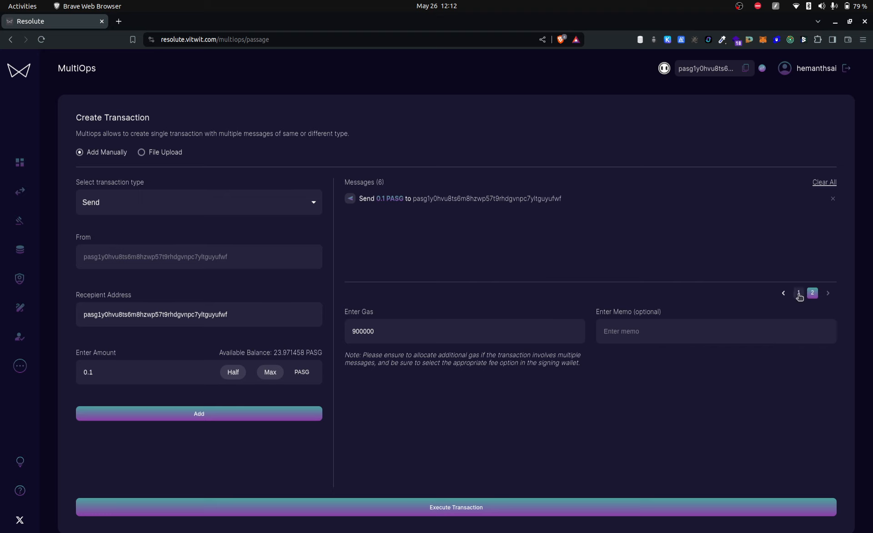
left_click(833, 200)
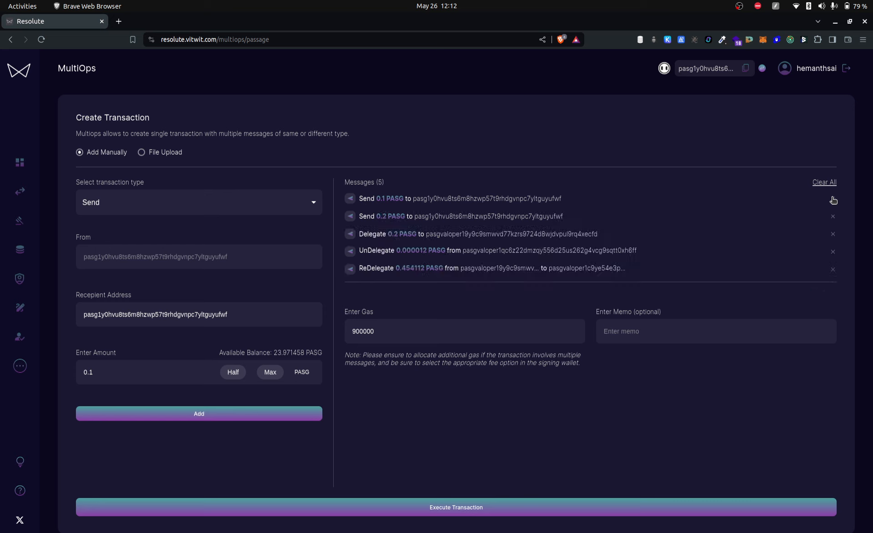
Remove the Redelegate message from the transaction's message list
left_click(836, 270)
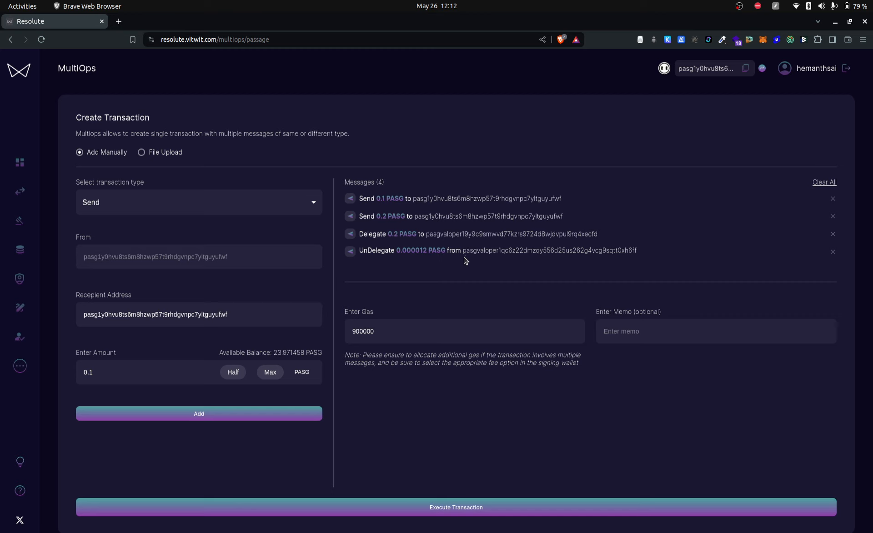
left_click(644, 331)
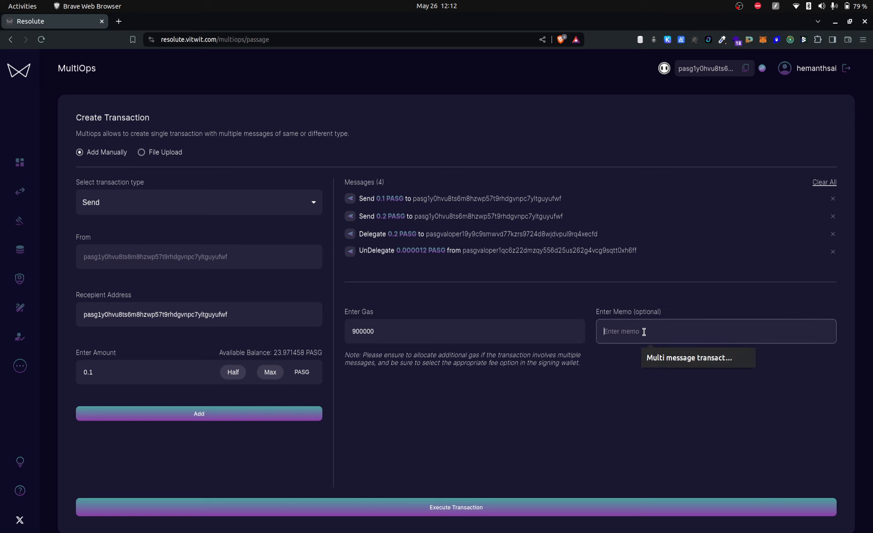
left_click(609, 371)
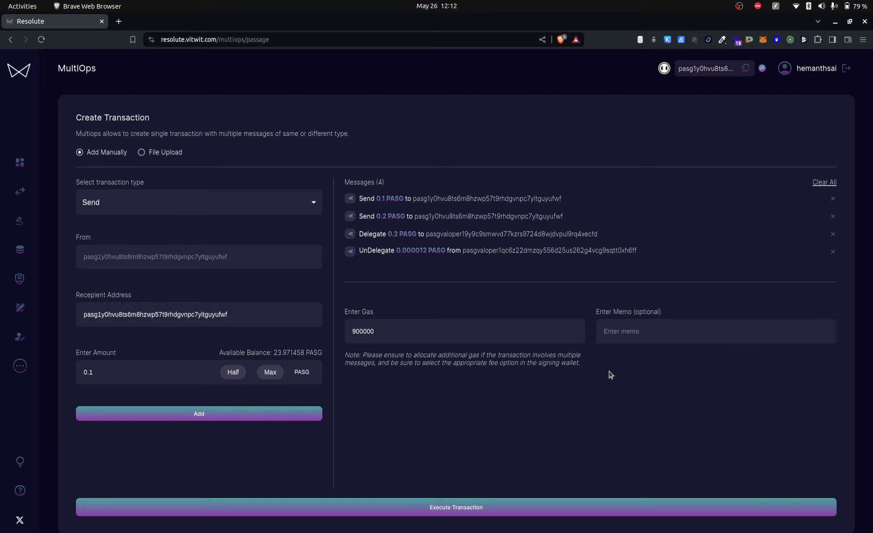
Execute the transaction with the two Send, Delegate and Undelegate messages and approve it in the Keplr wallet
left_click(454, 509)
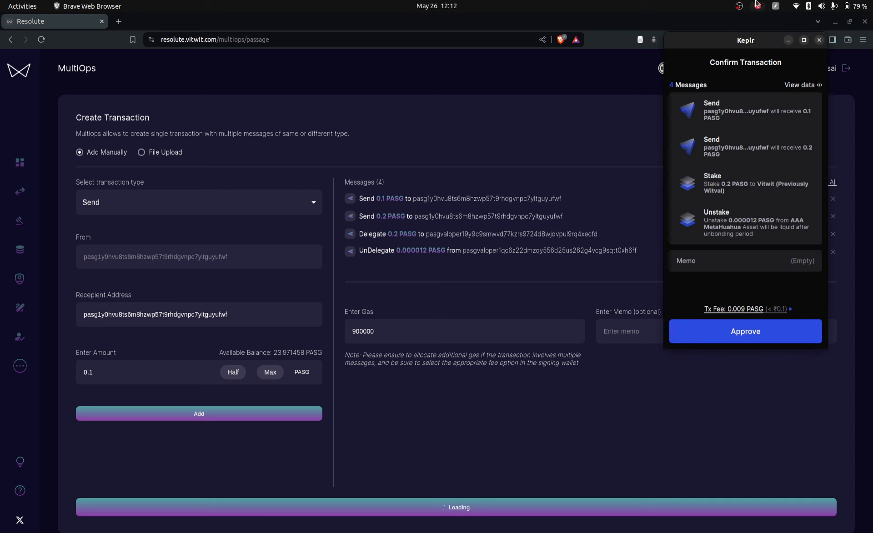
left_click_drag(719, 44, 579, 91)
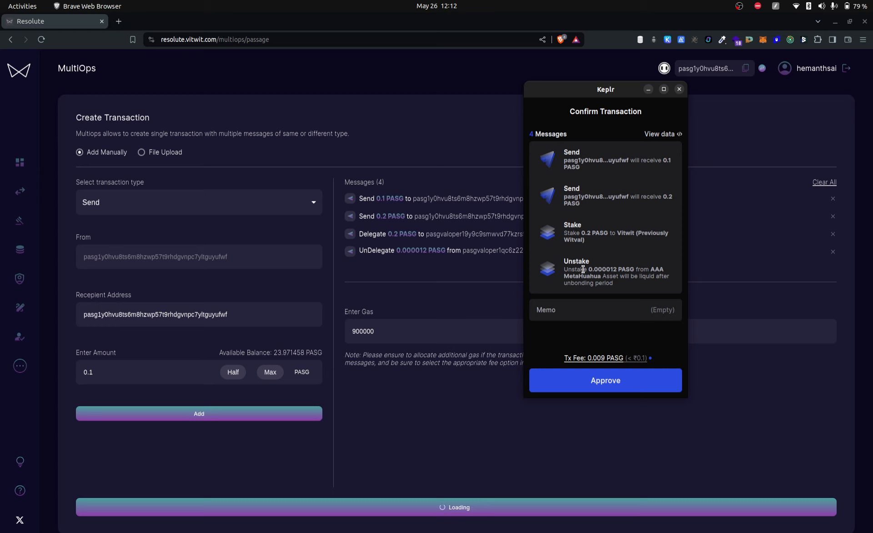
left_click(590, 390)
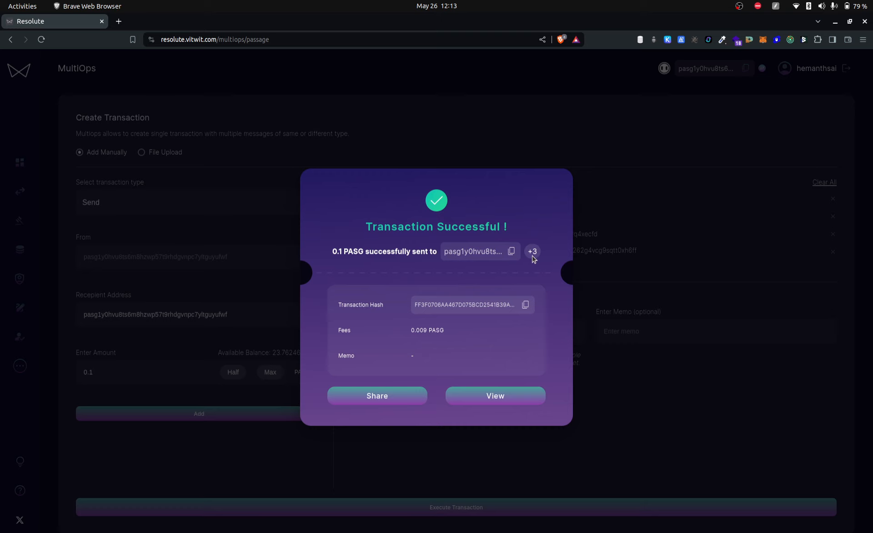
View the executed transaction in Mintscan and expand the details of its second Send, Delegate and Undelegate messages
left_click(503, 397)
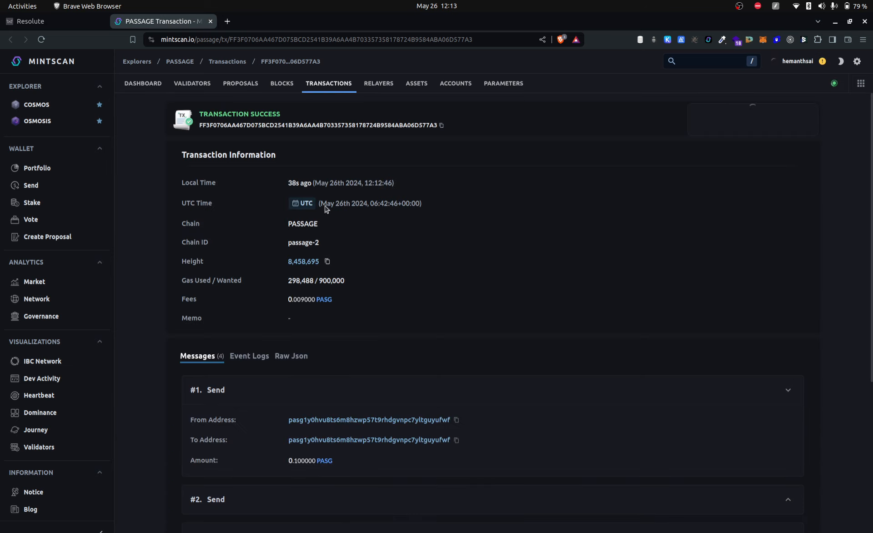
scroll(354, 298, "down", 5)
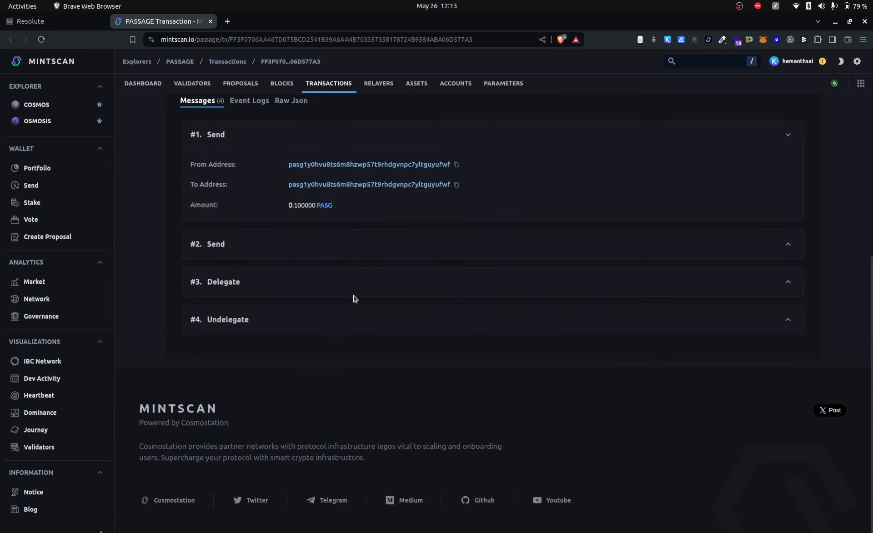
left_click(787, 246)
left_click(788, 361)
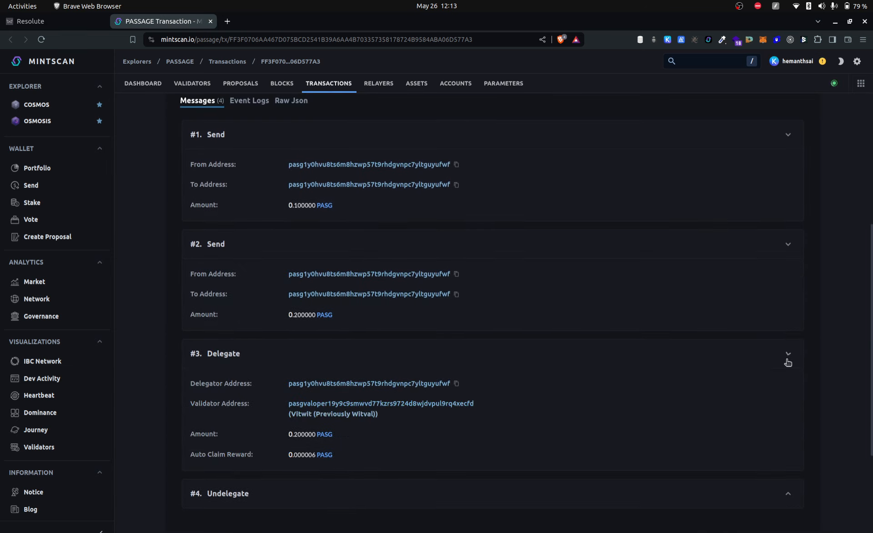
scroll(770, 466, "down", 2)
left_click(788, 407)
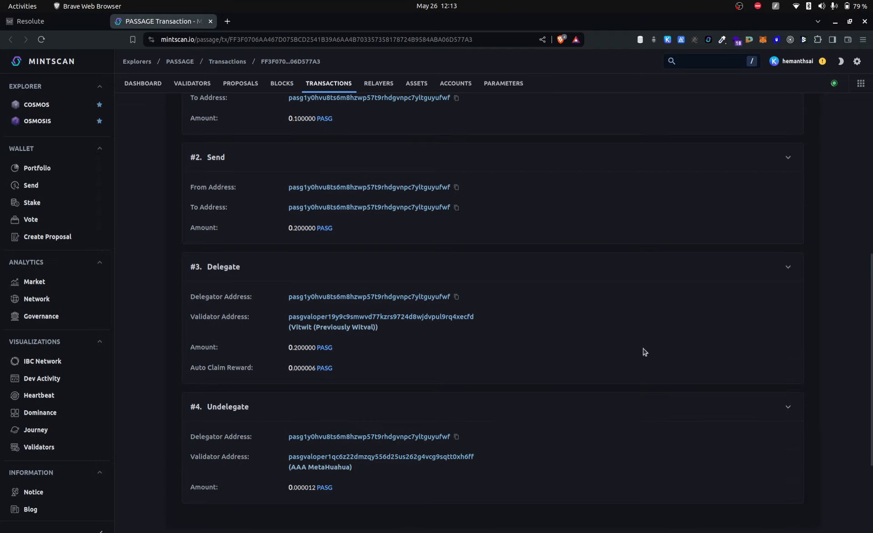
Review the addresses and amounts of all the transaction's messages in Mintscan and return to Resolute
scroll(580, 339, "up", 7)
scroll(580, 339, "down", 5)
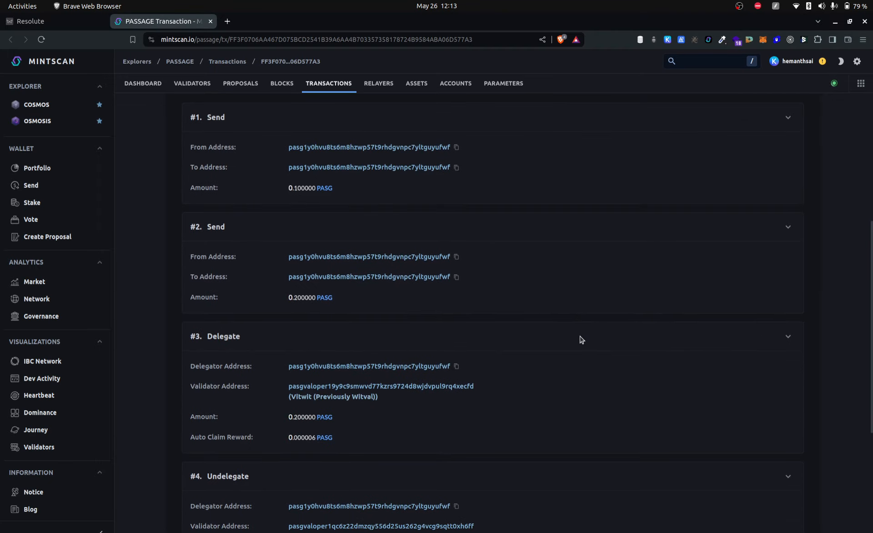
scroll(580, 339, "down", 5)
scroll(580, 339, "up", 5)
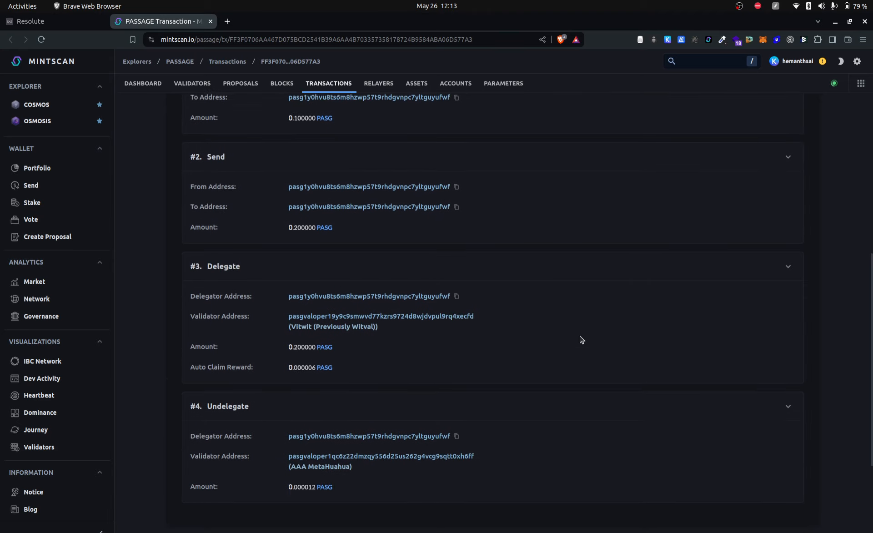
scroll(580, 339, "down", 1)
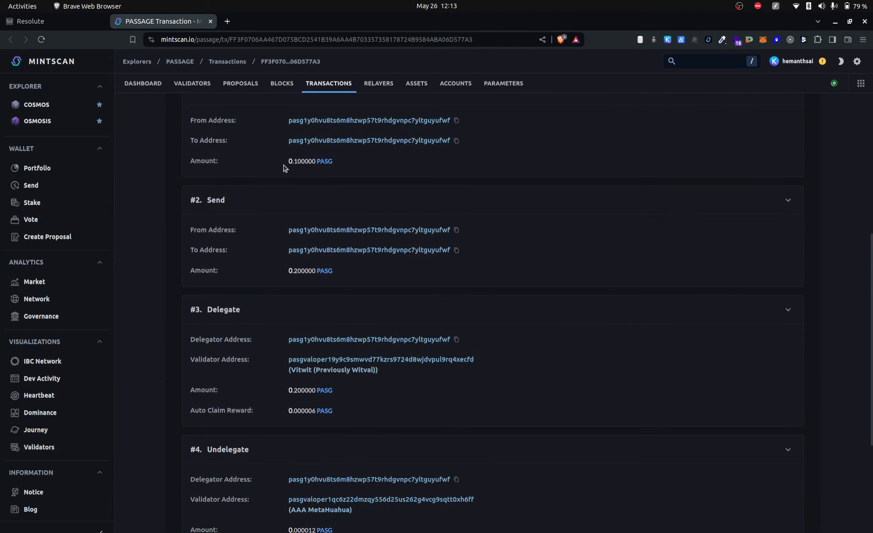
left_click(69, 28)
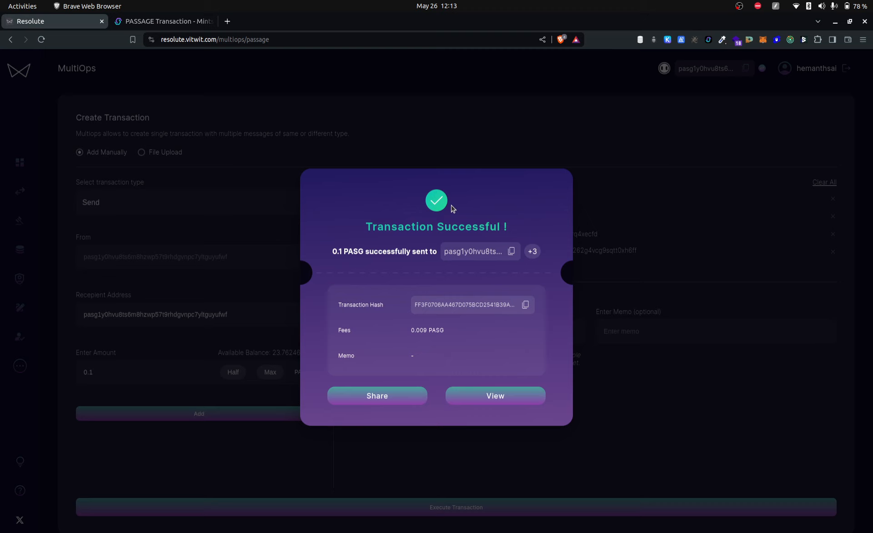